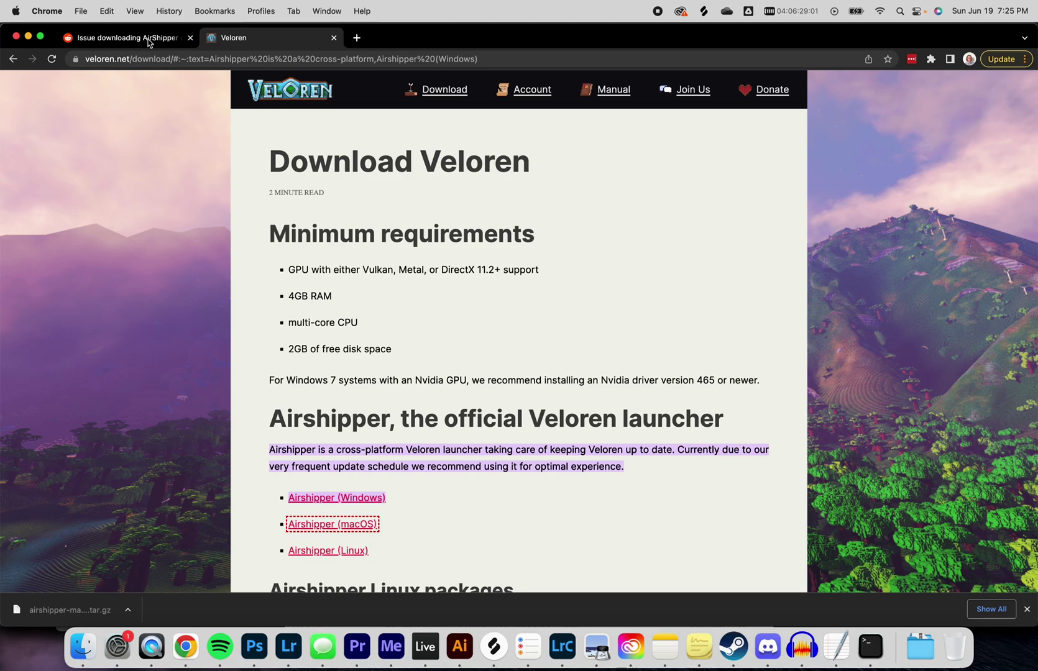
Step: Review the Reddit advice to run sudo chmod +x, then return to the Veloren download page
click(148, 42)
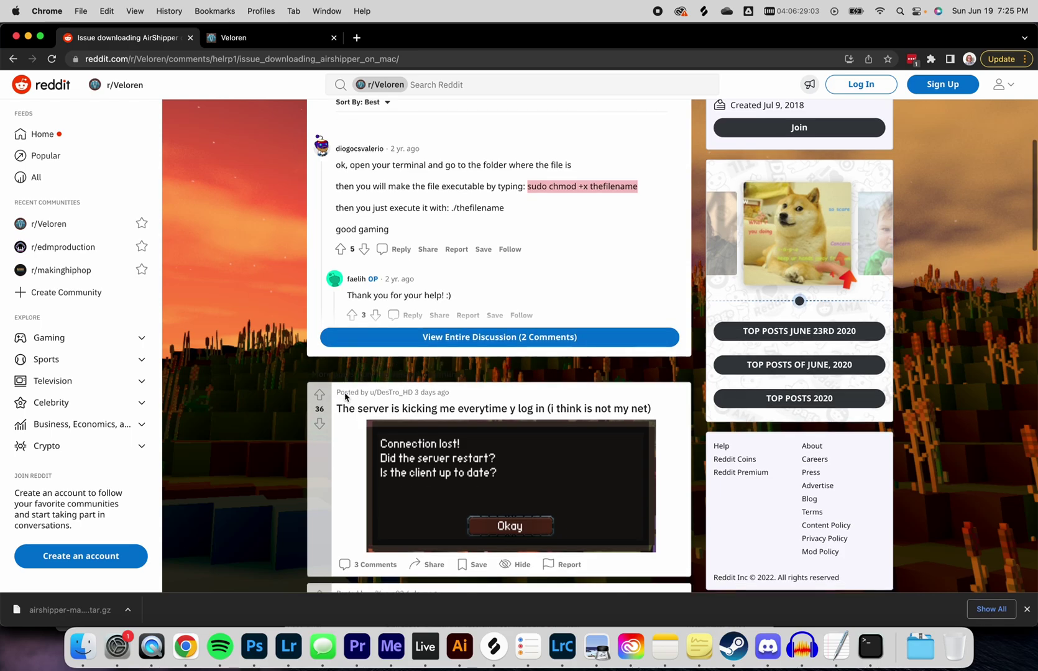
scroll(344, 397, up, 1)
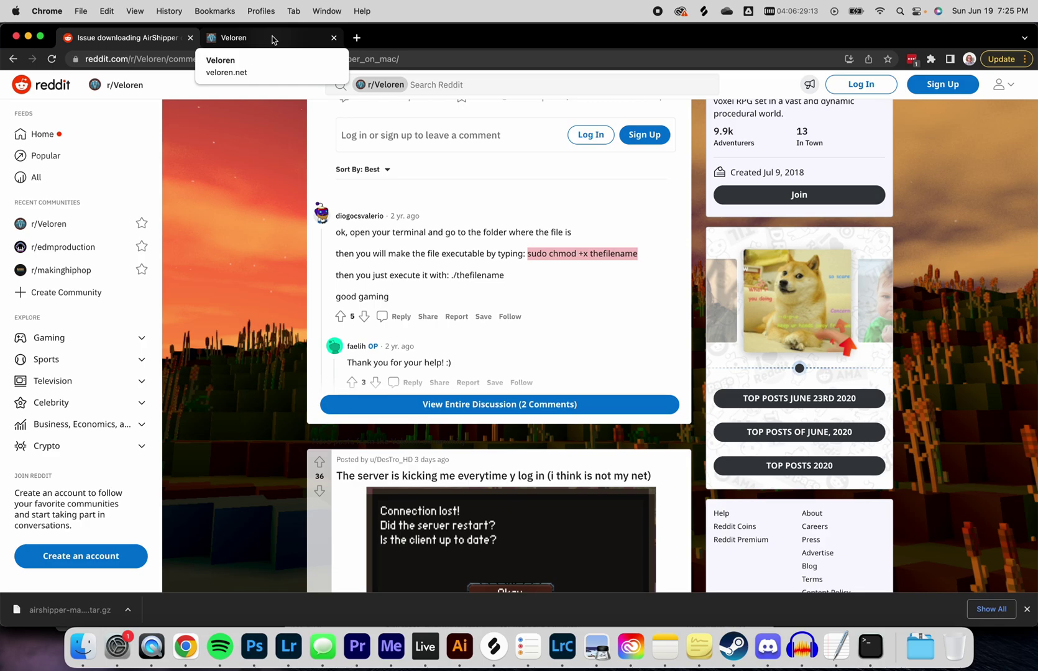
click(273, 41)
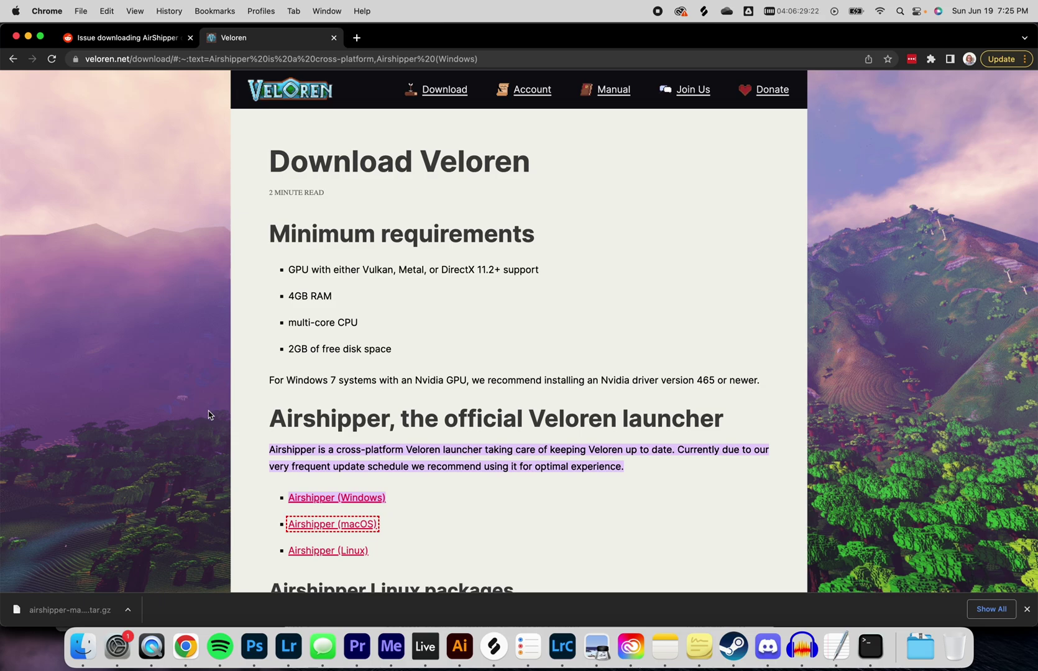
Step: Download a fresh copy of the Airshipper macOS archive
click(328, 527)
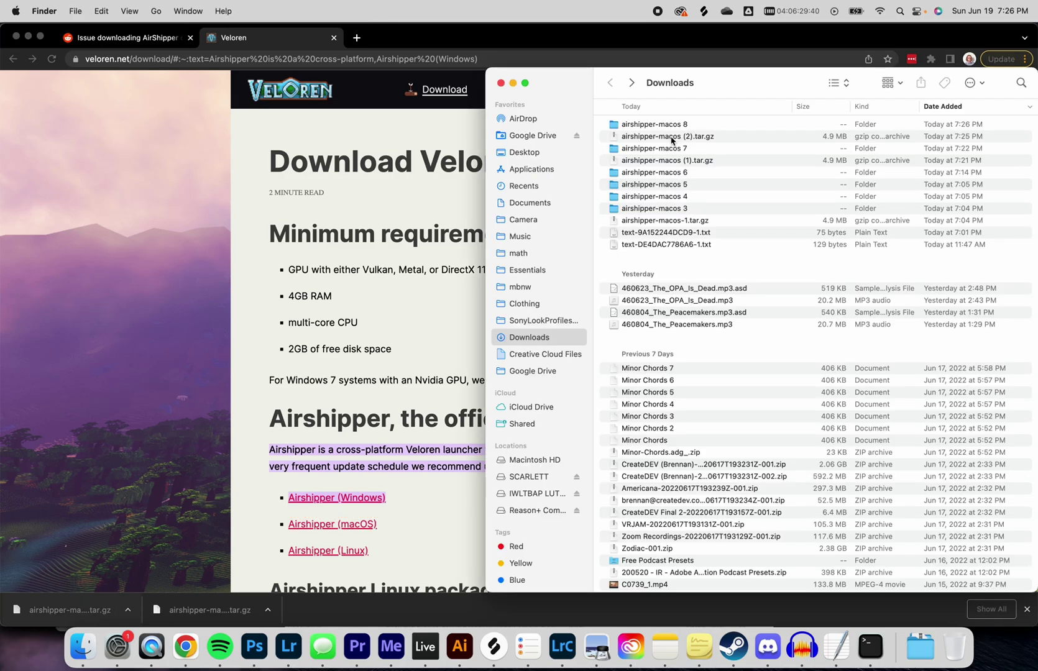
Step: Extract the newest Airshipper archive into airshipper-macos 9 and bring Terminal forward
click(671, 138)
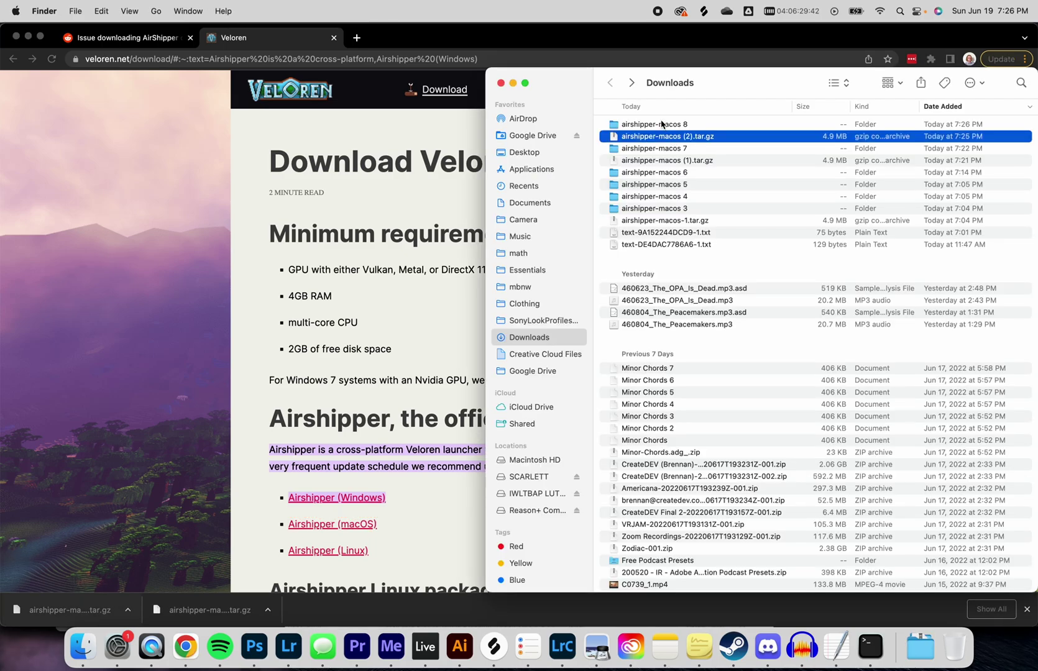
double_click(654, 143)
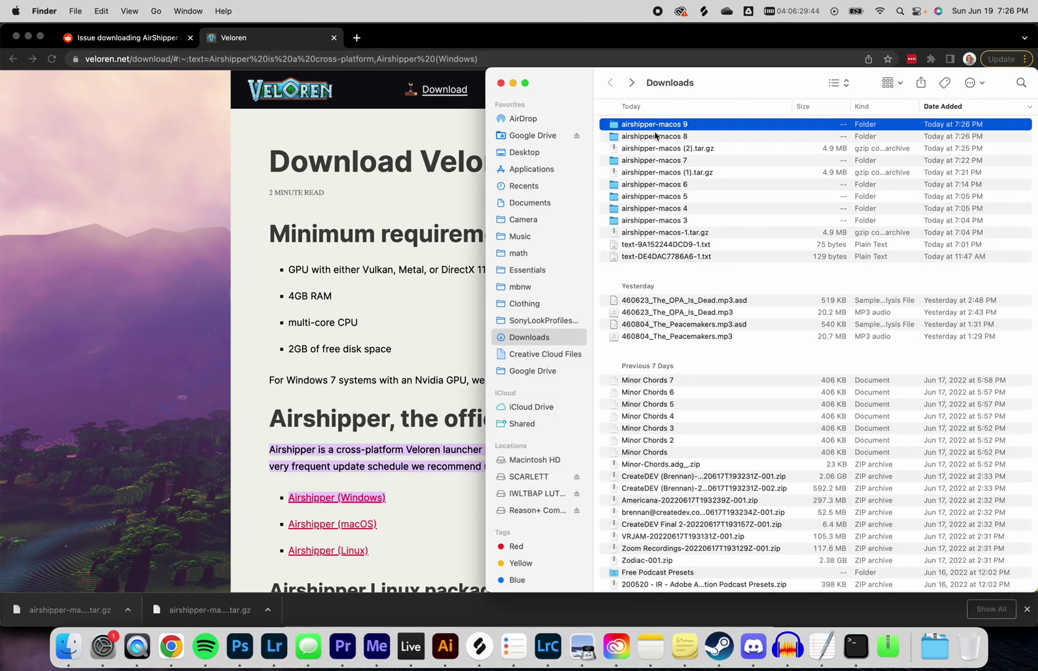
double_click(657, 127)
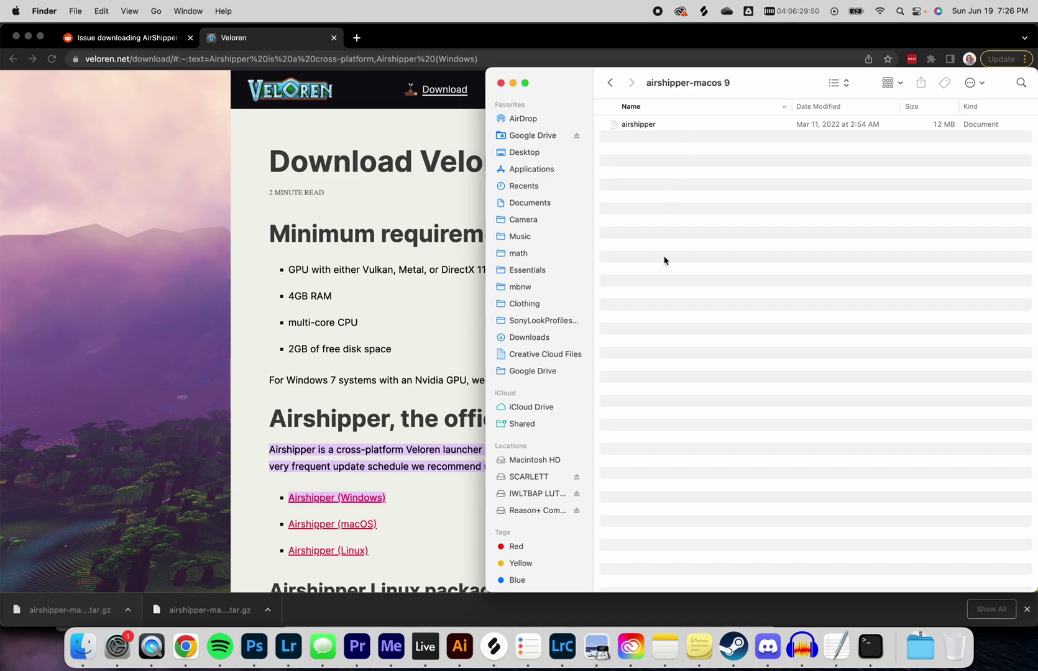
click(871, 647)
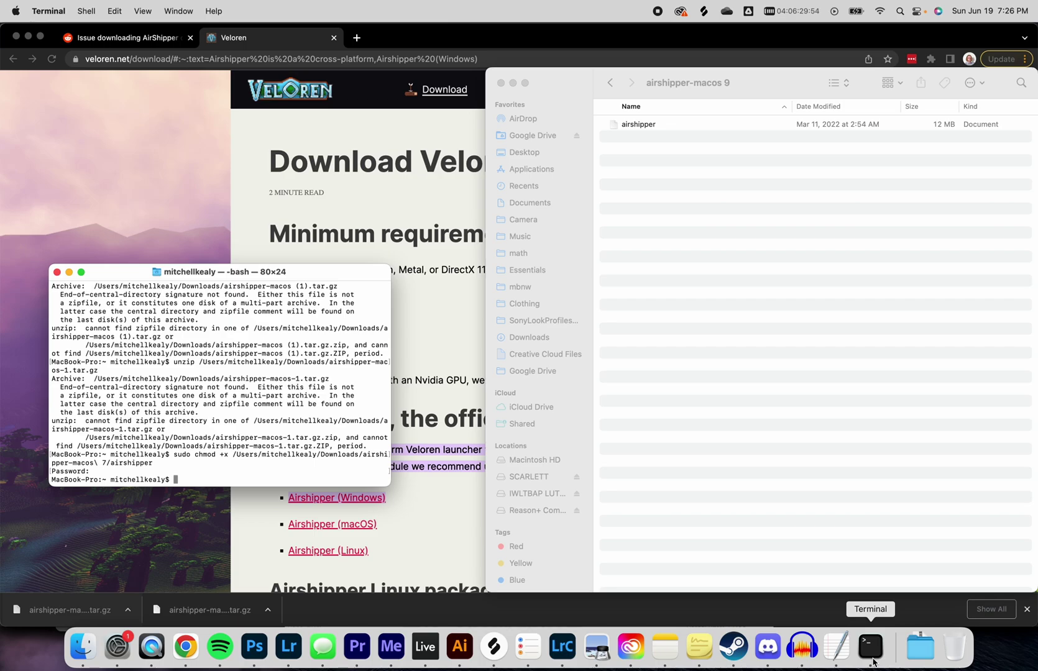
text(sudo chmod +x thefile)
Step: Run sudo chmod +x on the airshipper file dragged in from airshipper-macos 9
key(BackSpace)
key(BackSpace)
key(BackSpace)
key(BackSpace)
key(BackSpace)
key(BackSpace)
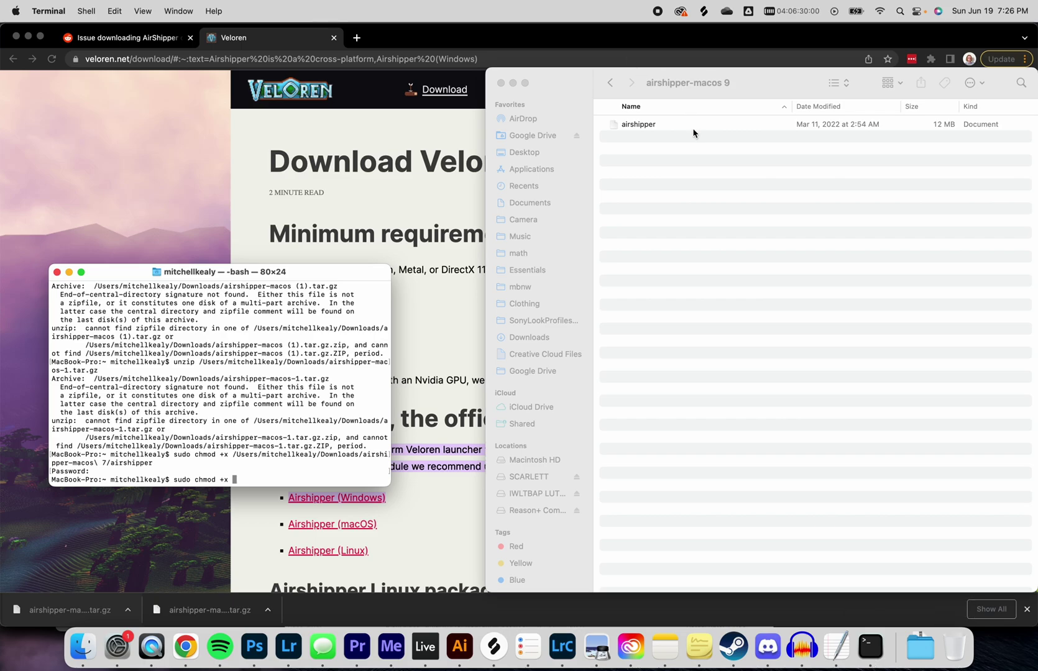
drag(714, 127, 273, 456)
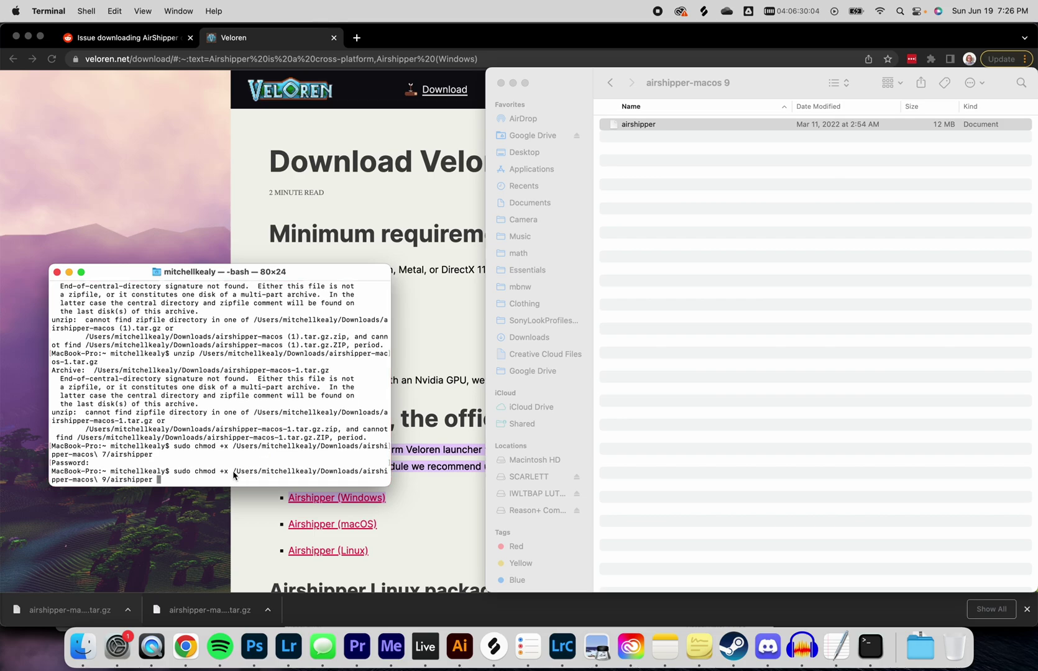
key(Return)
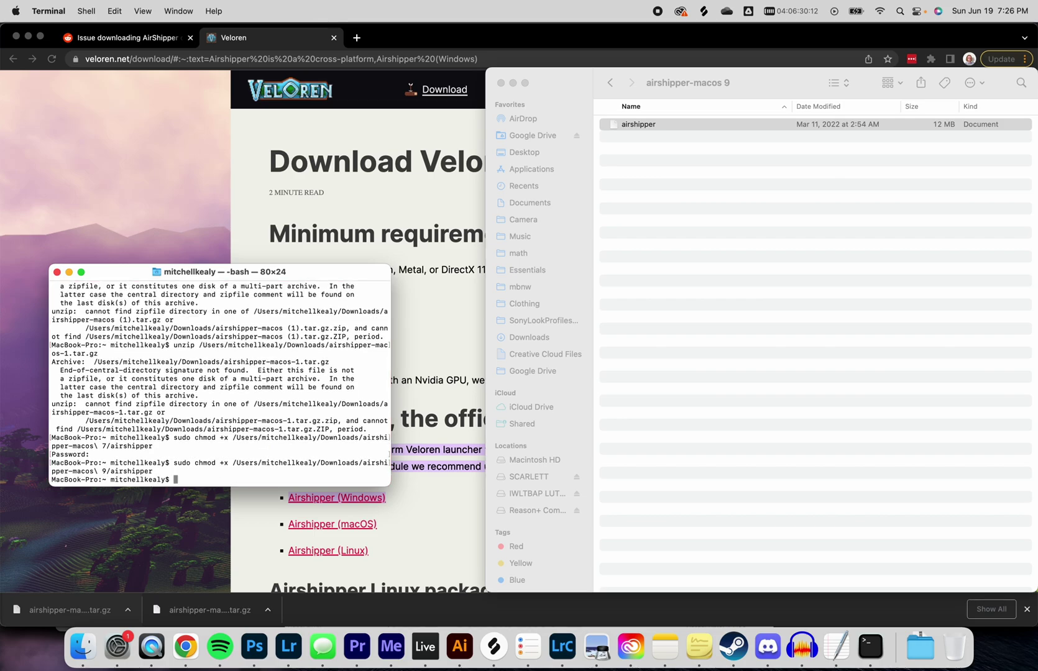
click(641, 214)
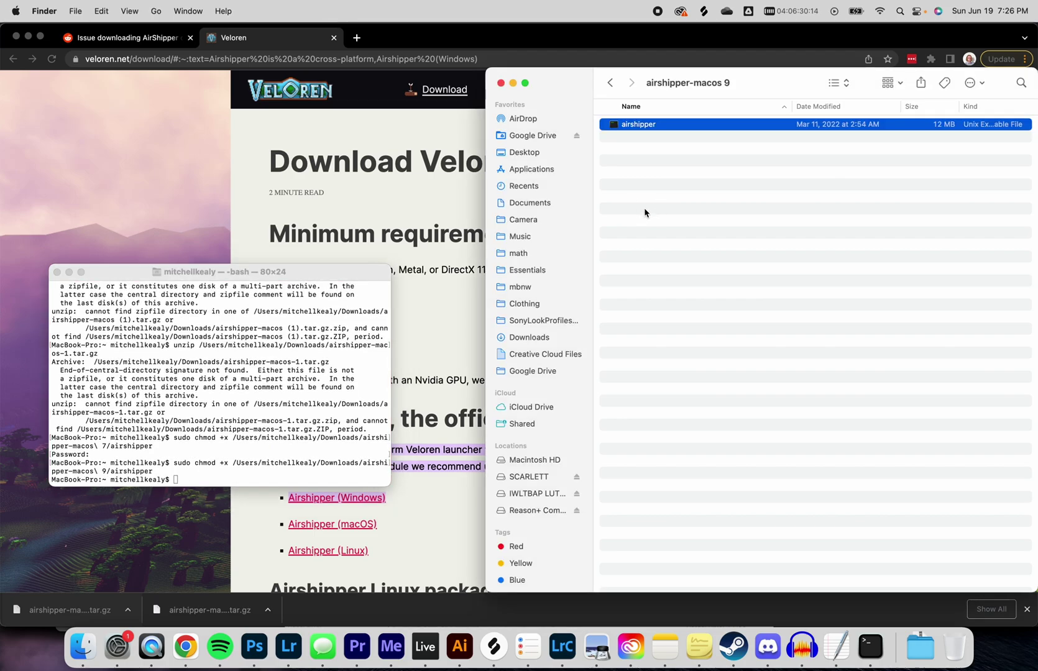
Step: Launch airshipper from Finder and approve the internet-download warning
double_click(646, 127)
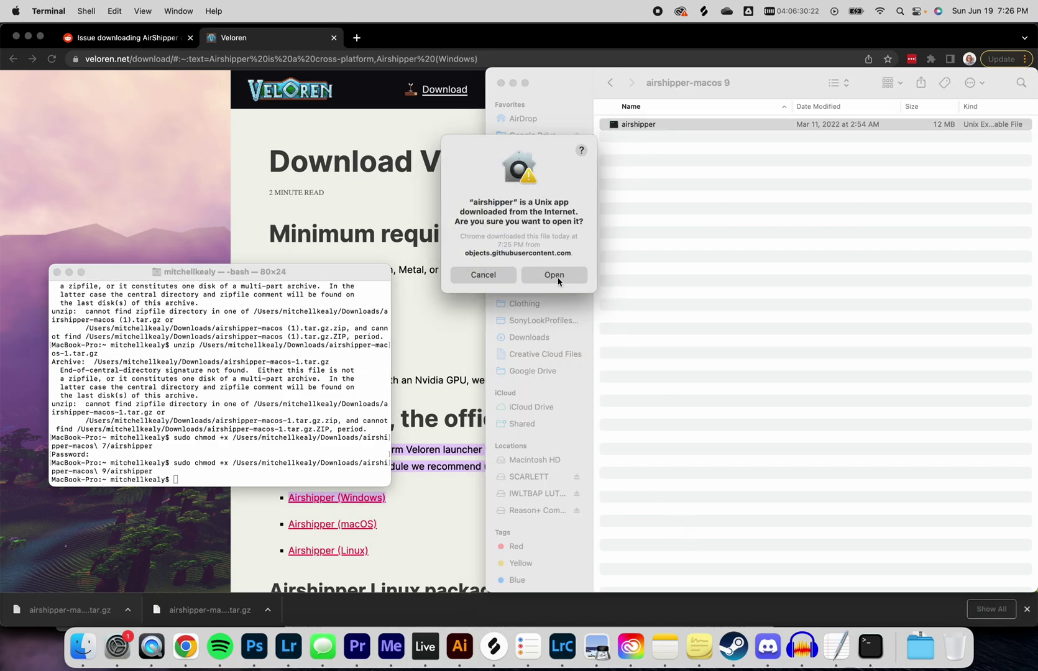
click(559, 276)
Step: Bring up Security & Privacy settings while the Airshipper v0.7.0 launcher loads to Ready to play
click(114, 646)
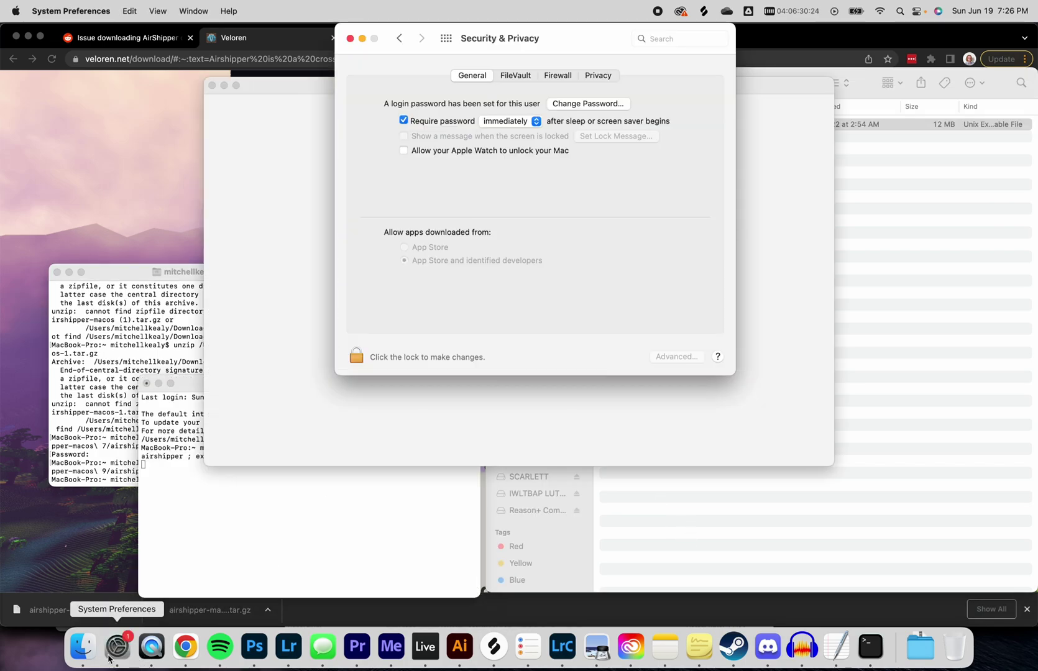
click(523, 43)
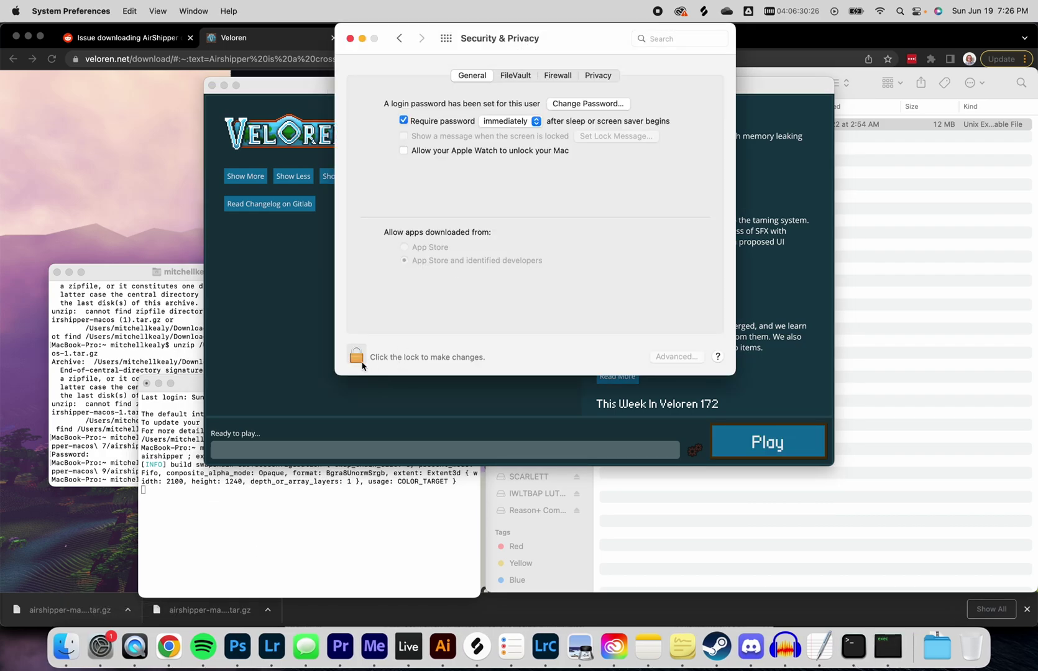